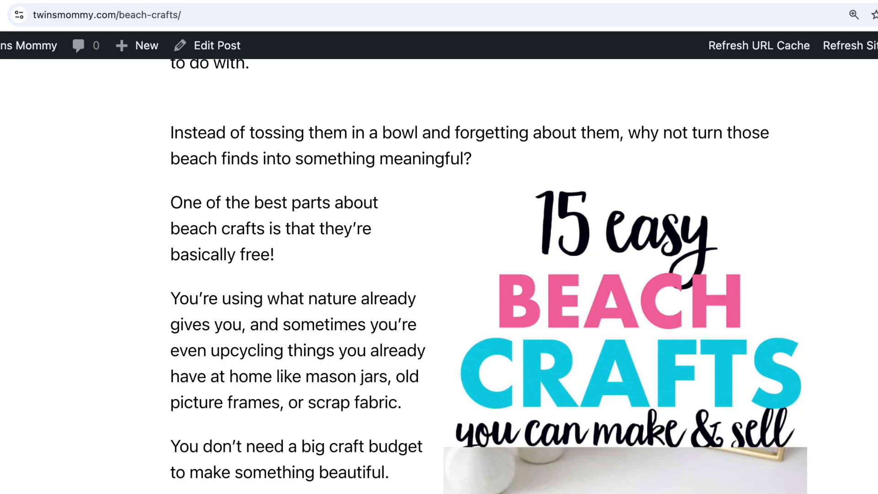
- View the Amazon product behind the "small box frame" link in the beach crafts post's first project, and return to the post
{"action": "scroll", "coordinate": [489, 277], "scroll_direction": "down", "scroll_amount": 12}
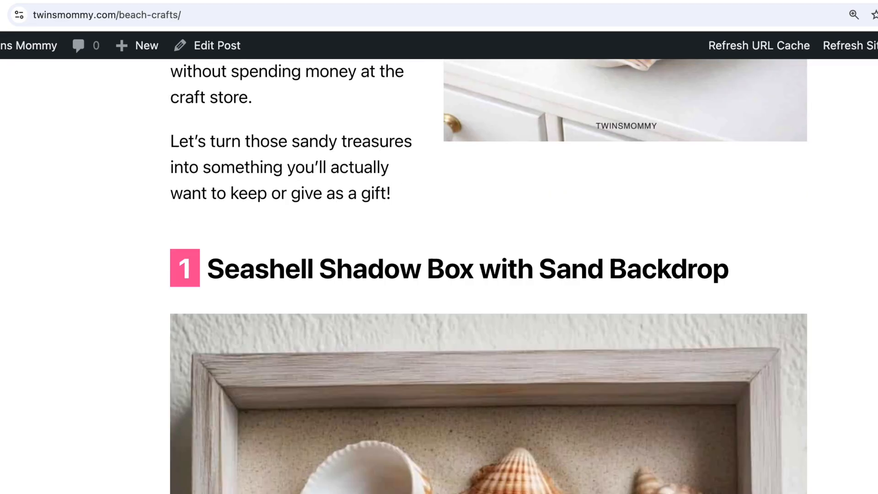
{"action": "scroll", "coordinate": [489, 276], "scroll_direction": "down", "scroll_amount": 10}
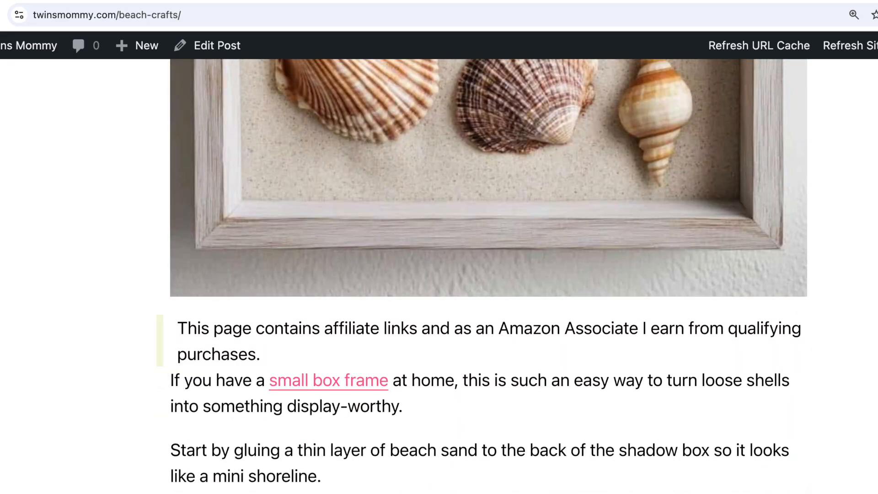
{"action": "scroll", "coordinate": [488, 277], "scroll_direction": "down", "scroll_amount": 1}
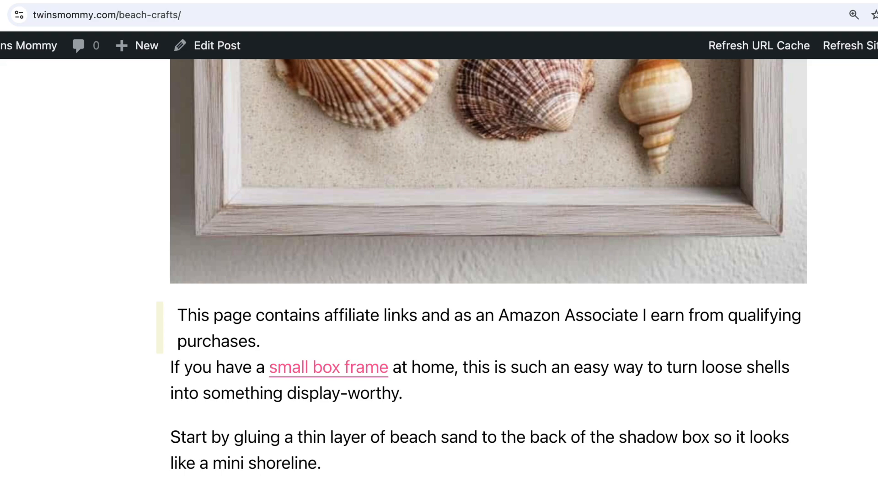
{"action": "left_click", "coordinate": [339, 371]}
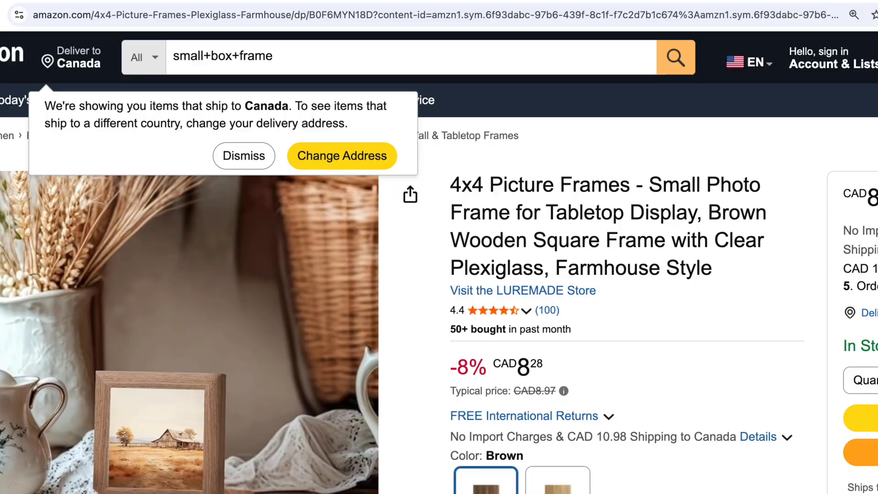
{"action": "key", "text": "ctrl+w"}
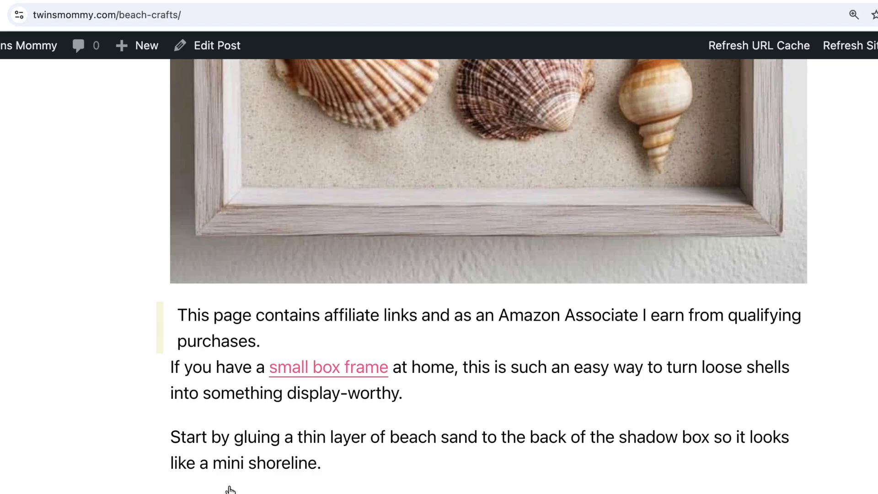
- Save the post's "15 easy beach crafts" image to the Beach crafts board on Pinterest
{"action": "scroll", "coordinate": [466, 437], "scroll_direction": "down", "scroll_amount": 5}
{"action": "scroll", "coordinate": [383, 432], "scroll_direction": "down", "scroll_amount": 5}
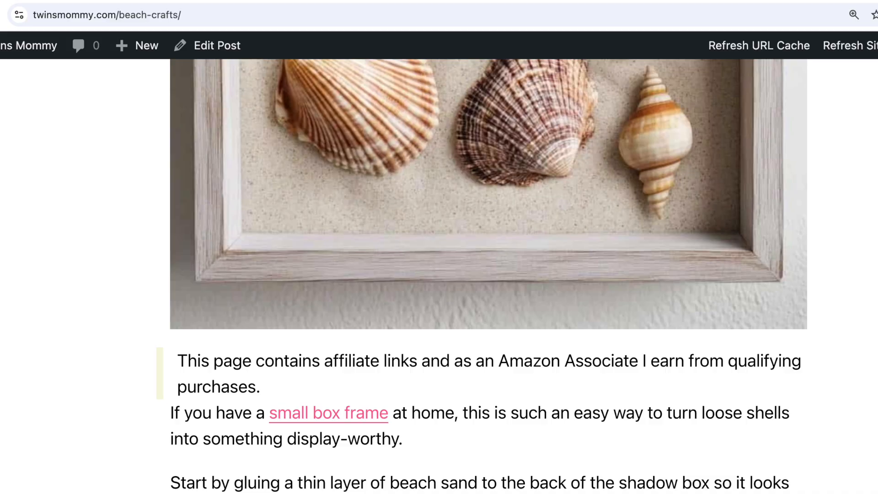
{"action": "scroll", "coordinate": [494, 411], "scroll_direction": "up", "scroll_amount": 15}
{"action": "scroll", "coordinate": [494, 411], "scroll_direction": "down", "scroll_amount": 2}
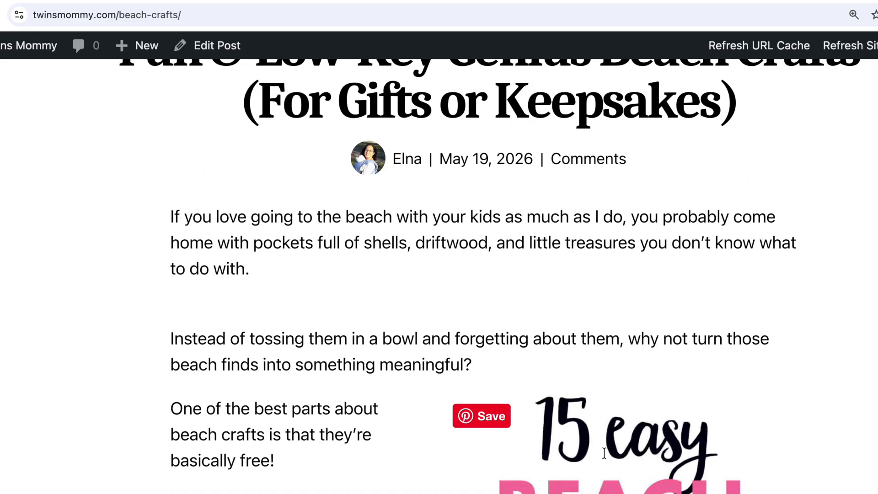
{"action": "left_click", "coordinate": [494, 415]}
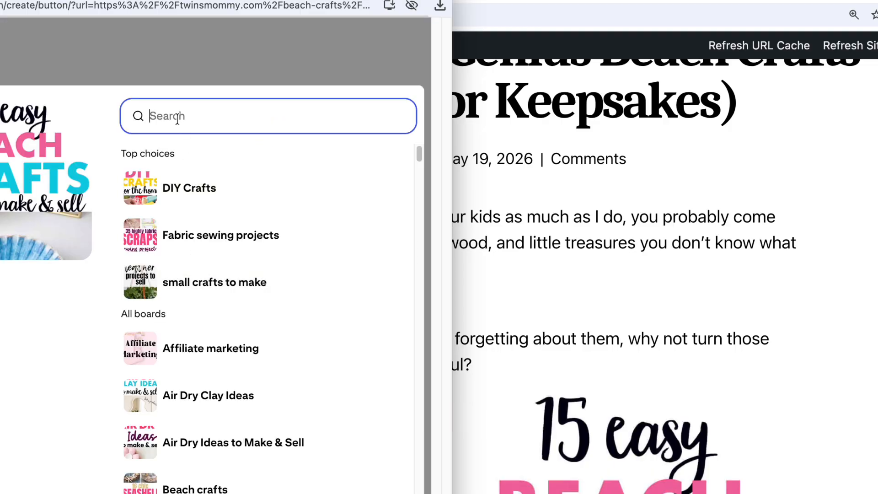
{"action": "left_click", "coordinate": [178, 118]}
{"action": "type", "text": "beach"}
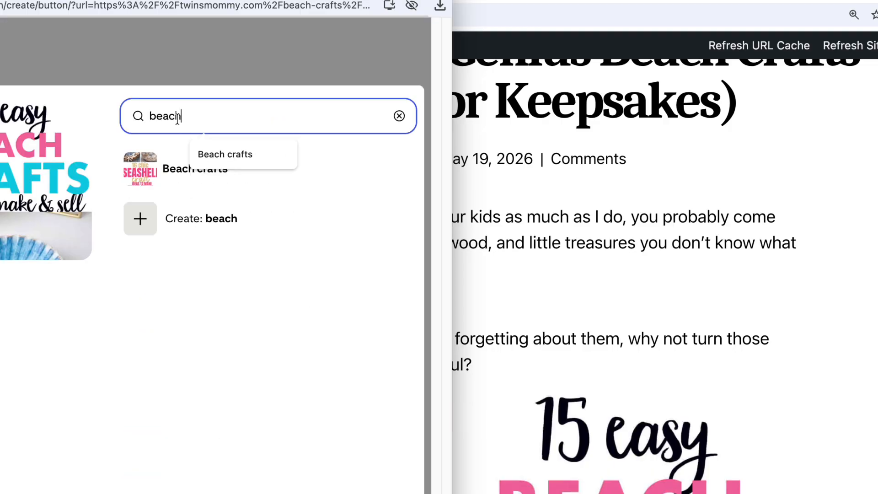
{"action": "left_click", "coordinate": [174, 176]}
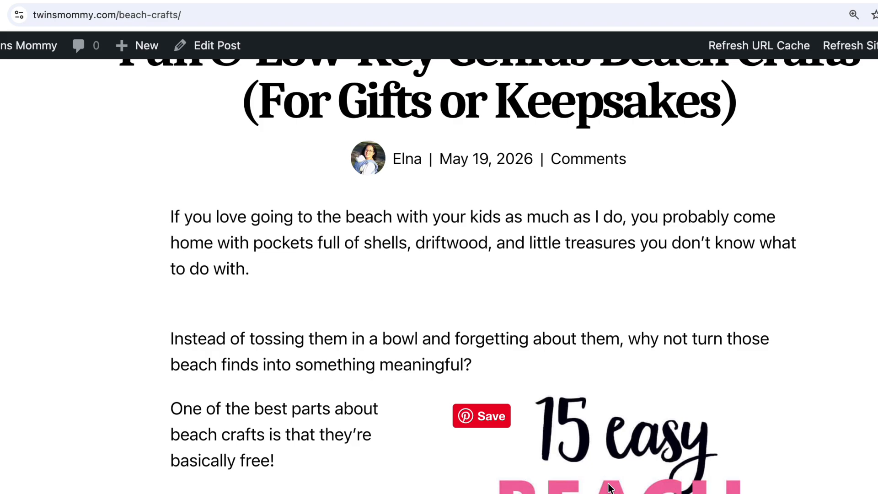
{"action": "scroll", "coordinate": [609, 487], "scroll_direction": "down", "scroll_amount": 20}
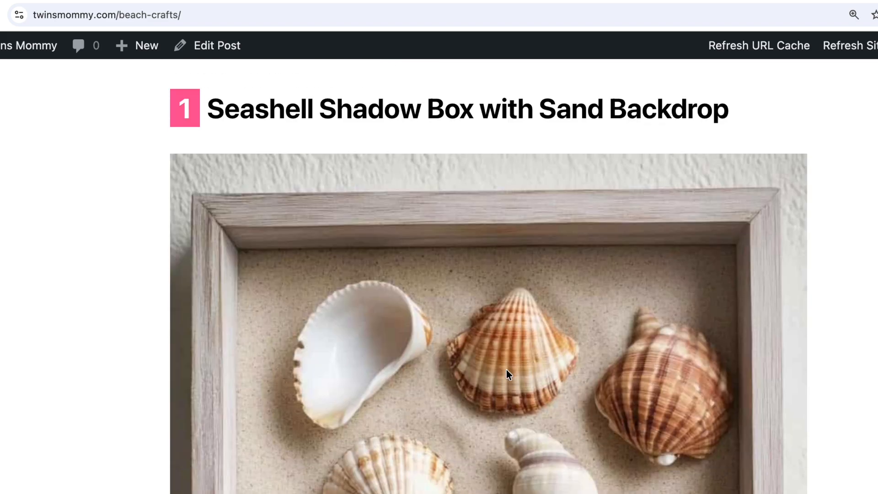
{"action": "scroll", "coordinate": [431, 416], "scroll_direction": "down", "scroll_amount": 18}
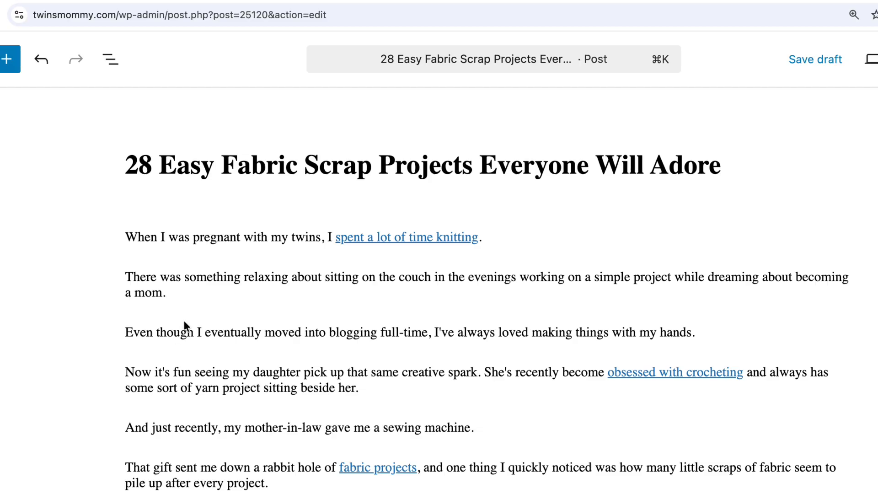
- Inspect the "fabric projects" link and read the introduction of the "28 Easy Fabric Scrap Projects Everyone Will Adore" draft
{"action": "left_click", "coordinate": [384, 467]}
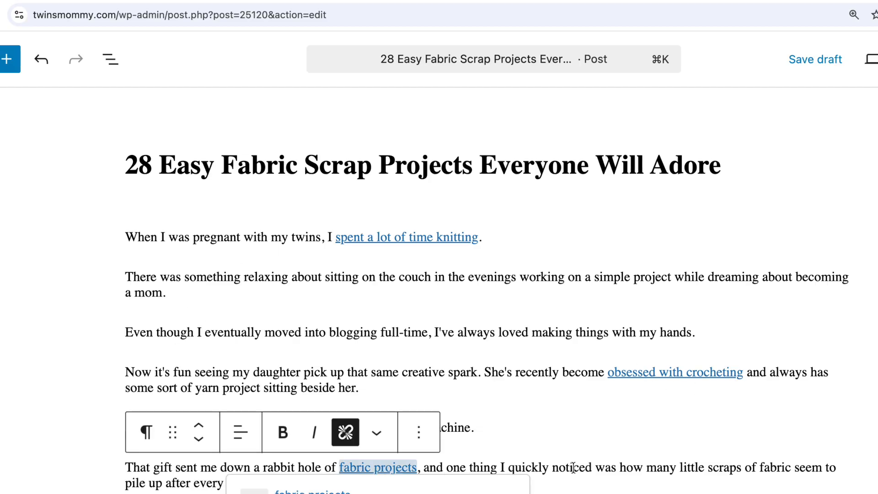
{"action": "left_click", "coordinate": [642, 466]}
{"action": "scroll", "coordinate": [551, 488], "scroll_direction": "down", "scroll_amount": 1}
{"action": "scroll", "coordinate": [552, 489], "scroll_direction": "down", "scroll_amount": 2}
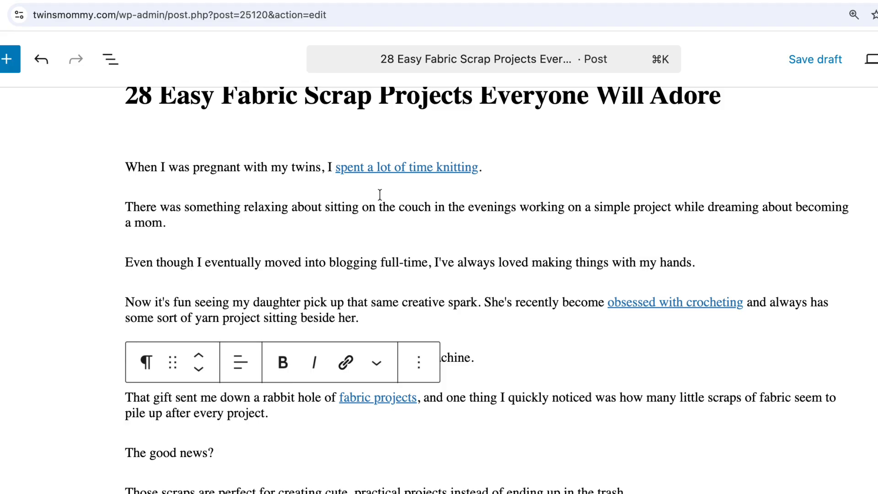
{"action": "left_click", "coordinate": [495, 487]}
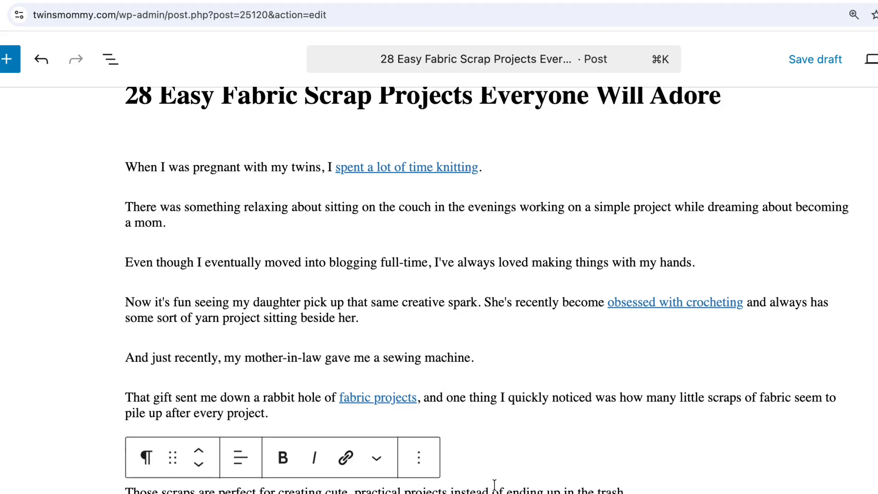
{"action": "scroll", "coordinate": [494, 485], "scroll_direction": "down", "scroll_amount": 5}
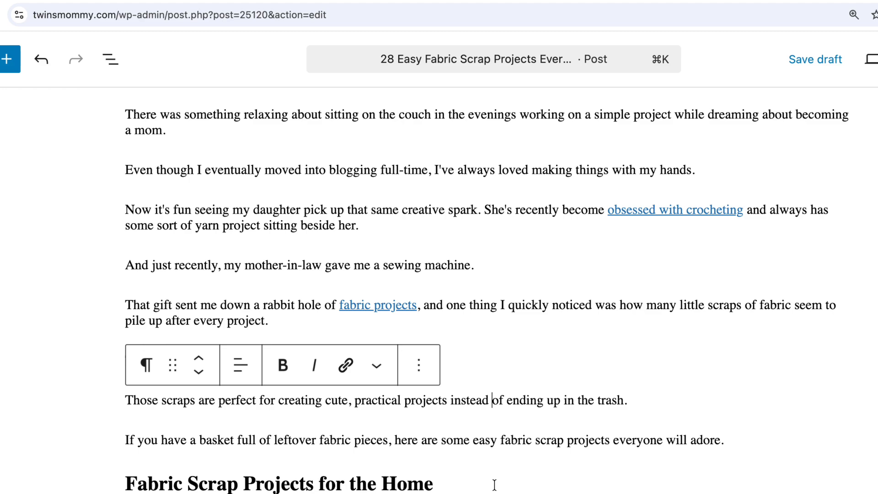
{"action": "scroll", "coordinate": [496, 488], "scroll_direction": "up", "scroll_amount": 4}
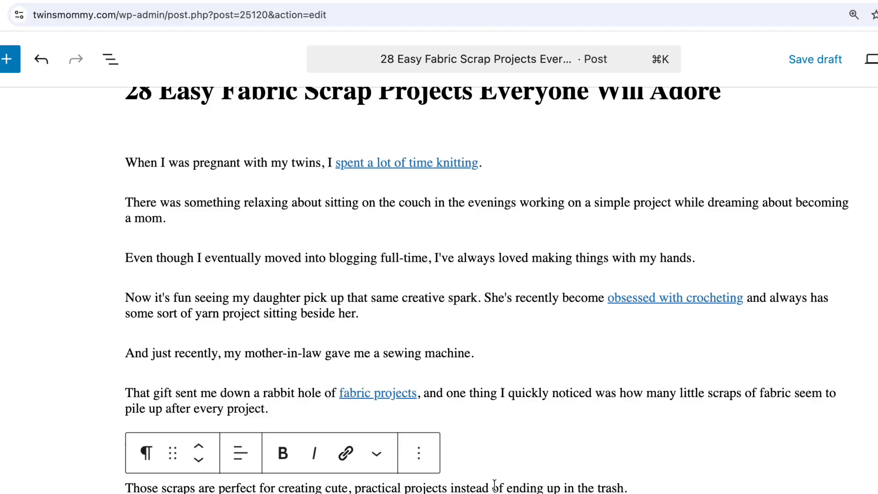
{"action": "left_click", "coordinate": [494, 487]}
{"action": "scroll", "coordinate": [487, 290], "scroll_direction": "down", "scroll_amount": 4}
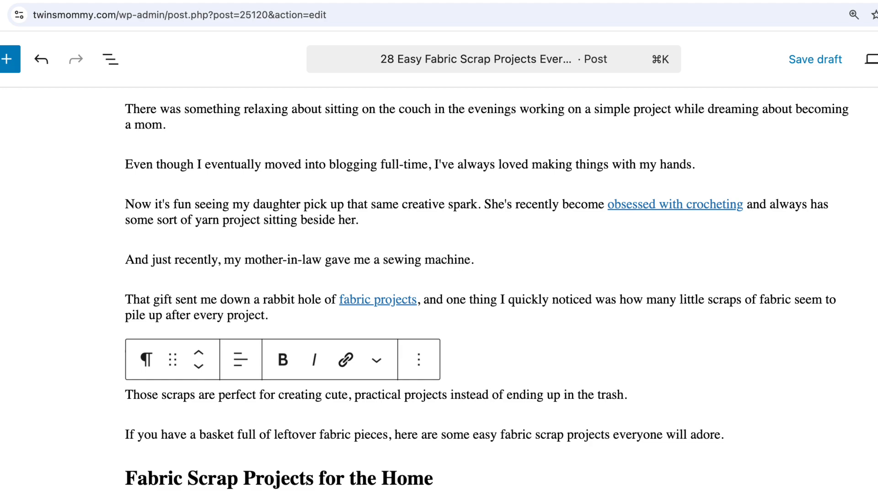
- Switch to Amazon, open the Brother CS7000X sewing machine's product page and generate a short affiliate text link to it
{"action": "key", "text": "super+grave"}
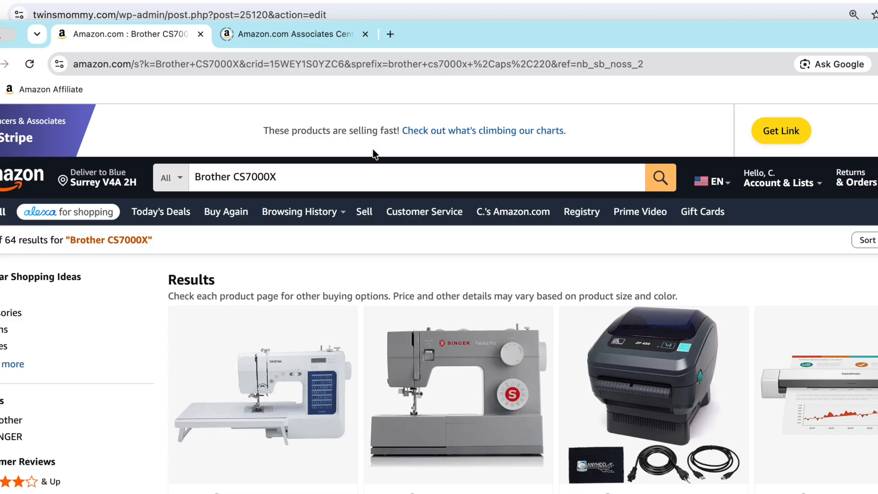
{"action": "left_click_drag", "start_coordinate": [194, 177], "coordinate": [279, 177]}
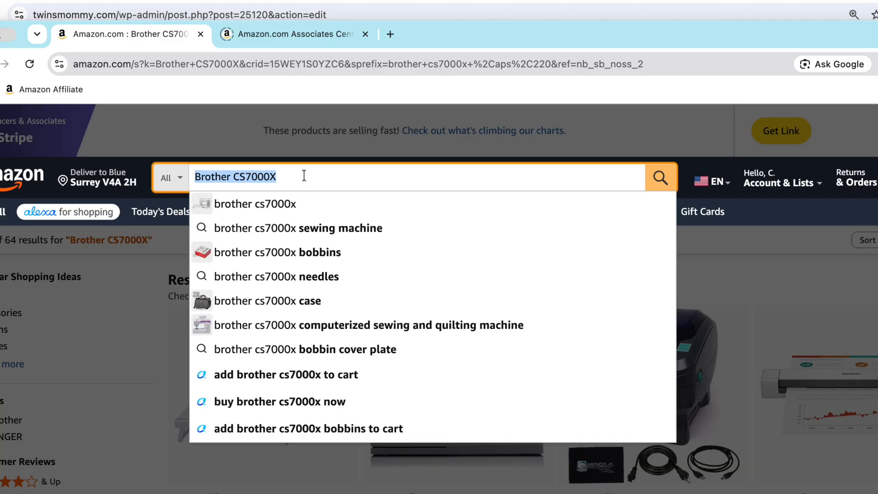
{"action": "left_click", "coordinate": [141, 322]}
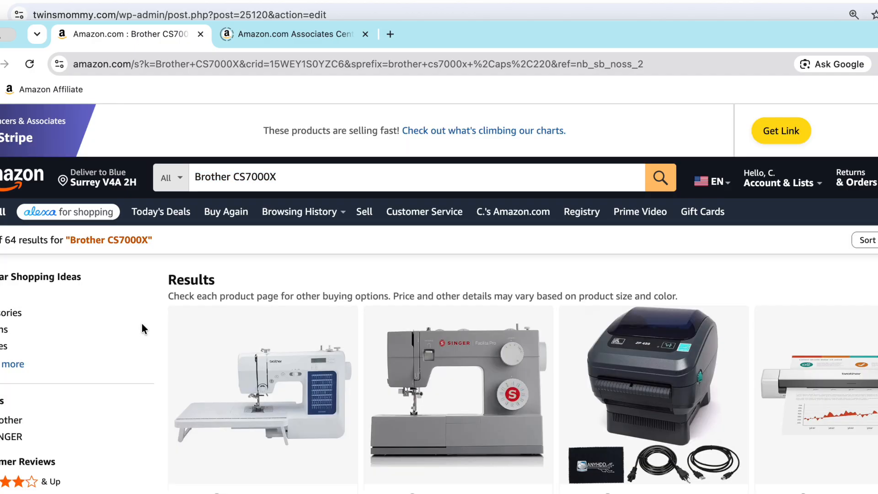
{"action": "scroll", "coordinate": [141, 322], "scroll_direction": "down", "scroll_amount": 3}
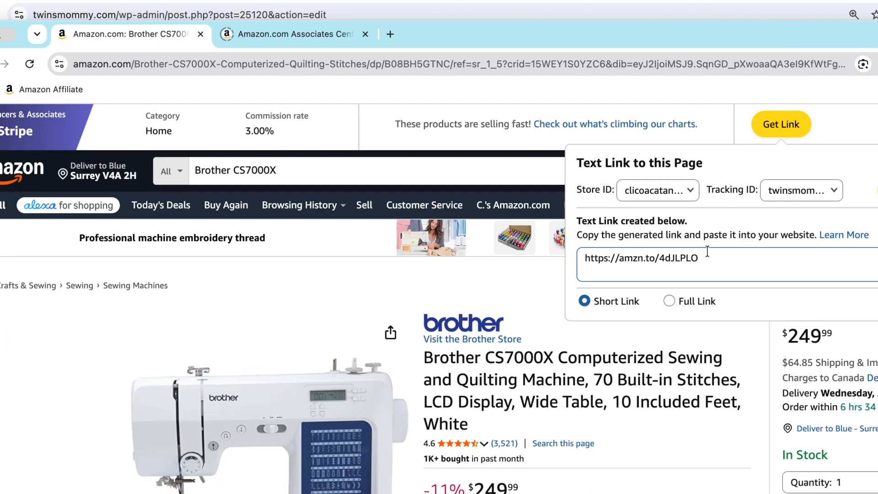
{"action": "left_click", "coordinate": [664, 258]}
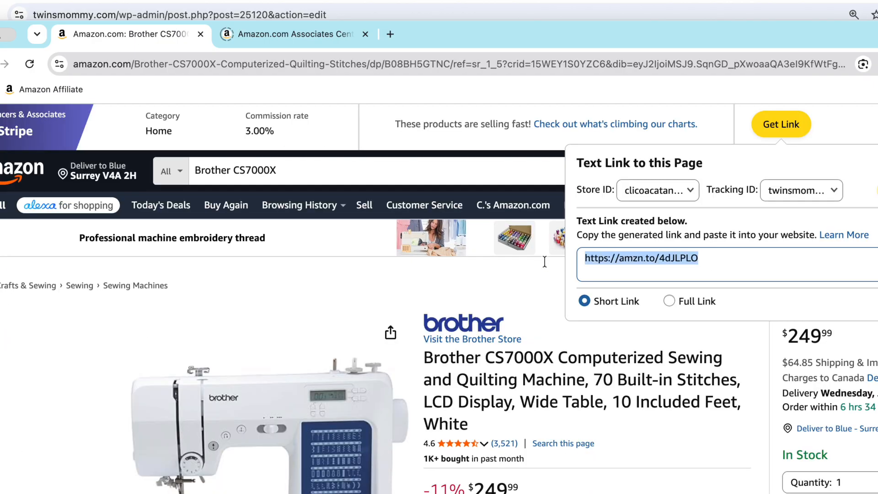
{"action": "left_click", "coordinate": [544, 262]}
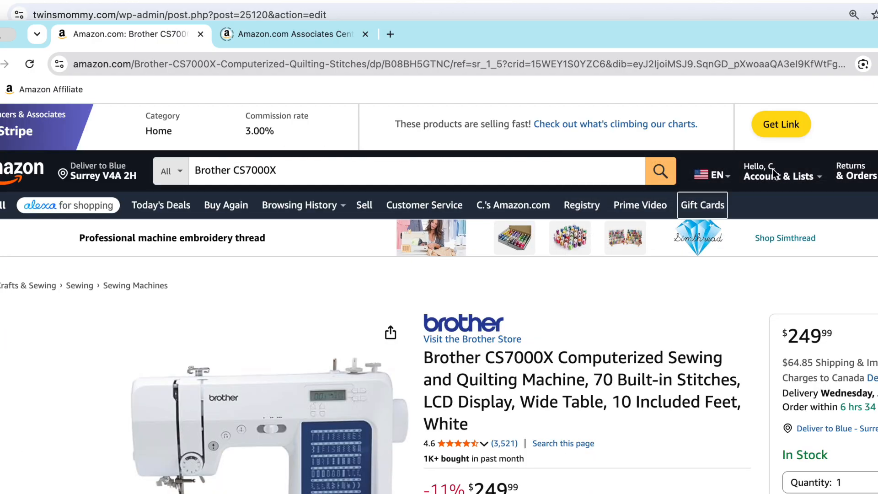
{"action": "left_click", "coordinate": [782, 124]}
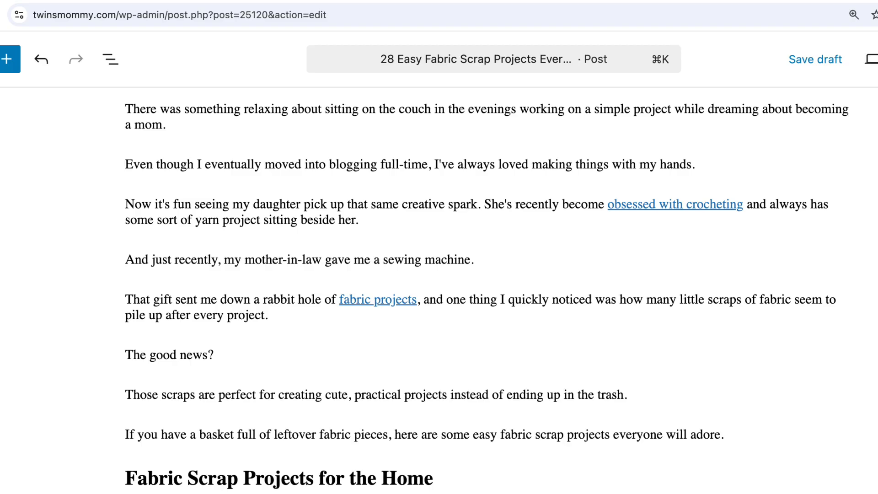
- Return to the fabric scrap projects post in the editor, save the draft and open its preview
{"action": "mouse_move", "coordinate": [490, 417]}
{"action": "mouse_move", "coordinate": [419, 387]}
{"action": "scroll", "coordinate": [341, 363], "scroll_direction": "down", "scroll_amount": 5}
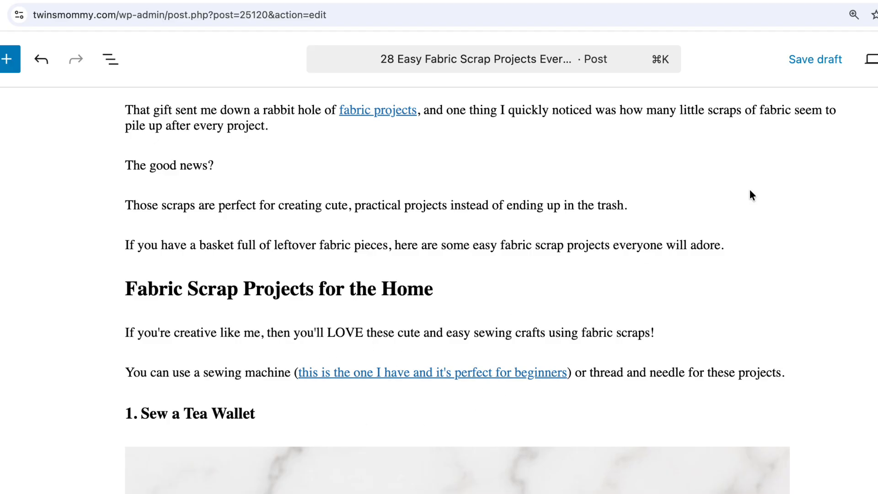
{"action": "left_click", "coordinate": [808, 66]}
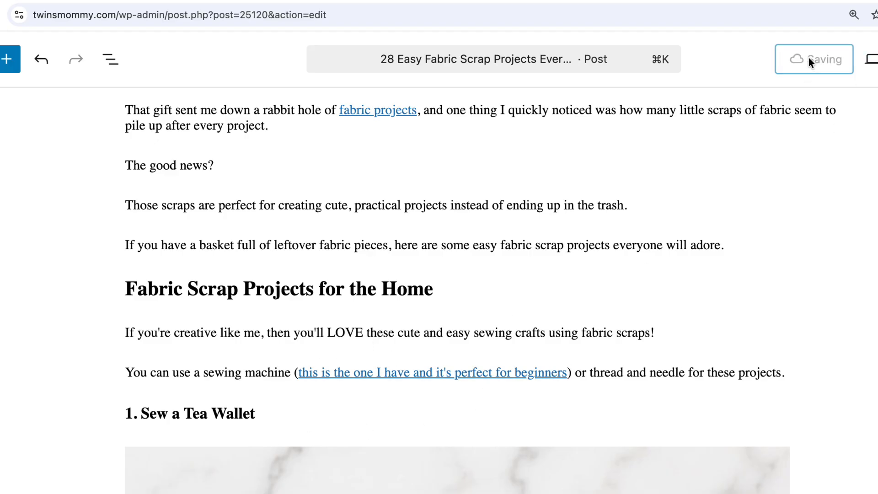
{"action": "left_click", "coordinate": [870, 65]}
{"action": "left_click", "coordinate": [763, 226]}
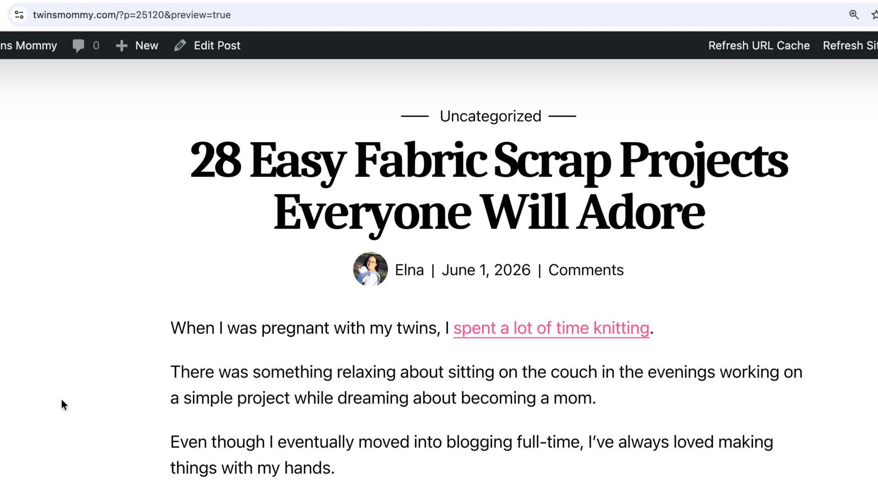
- Check the affiliate disclosure above the sewing machine link in the post preview and close the preview
{"action": "scroll", "coordinate": [237, 352], "scroll_direction": "down", "scroll_amount": 10}
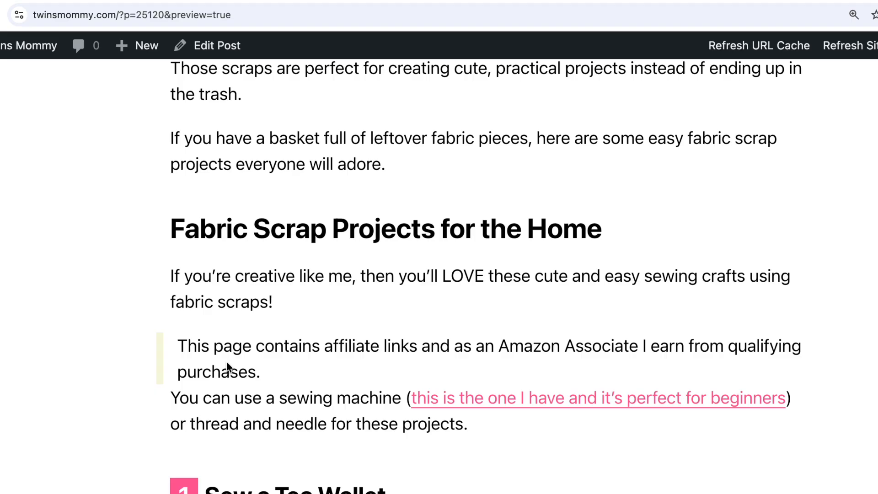
{"action": "scroll", "coordinate": [228, 367], "scroll_direction": "up", "scroll_amount": 2}
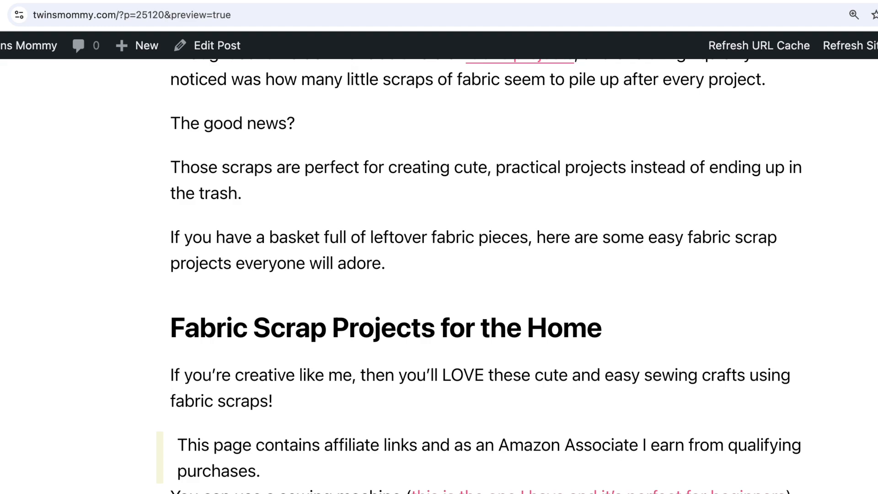
{"action": "key", "text": "super+w"}
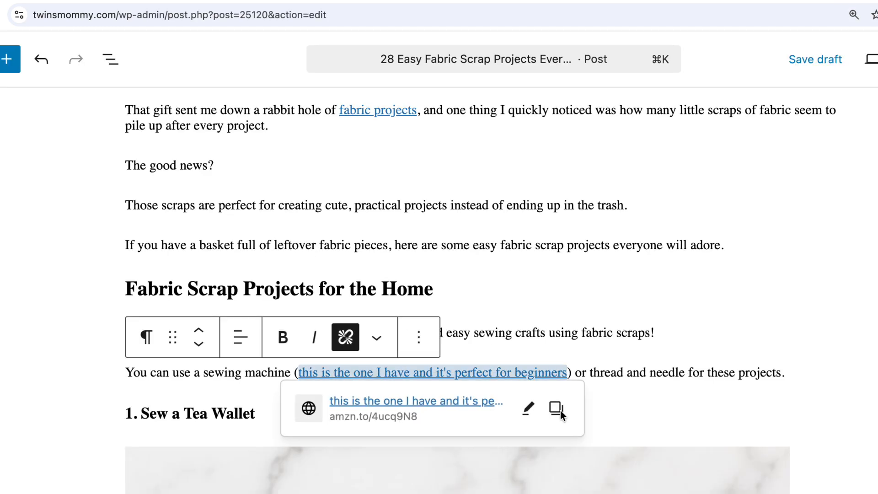
- Review the new-tab, nofollow and sponsored settings of the "this is the one I have and it's perfect for beginners" link
{"action": "left_click", "coordinate": [521, 414]}
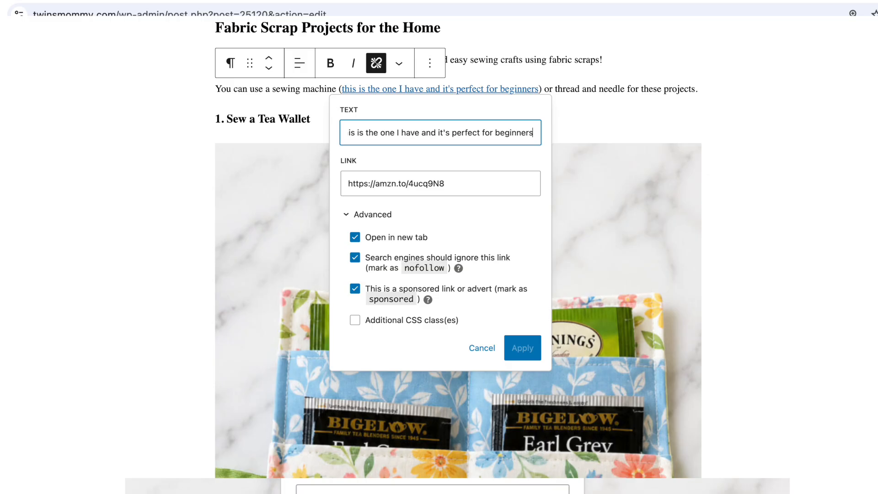
{"action": "left_click", "coordinate": [482, 348]}
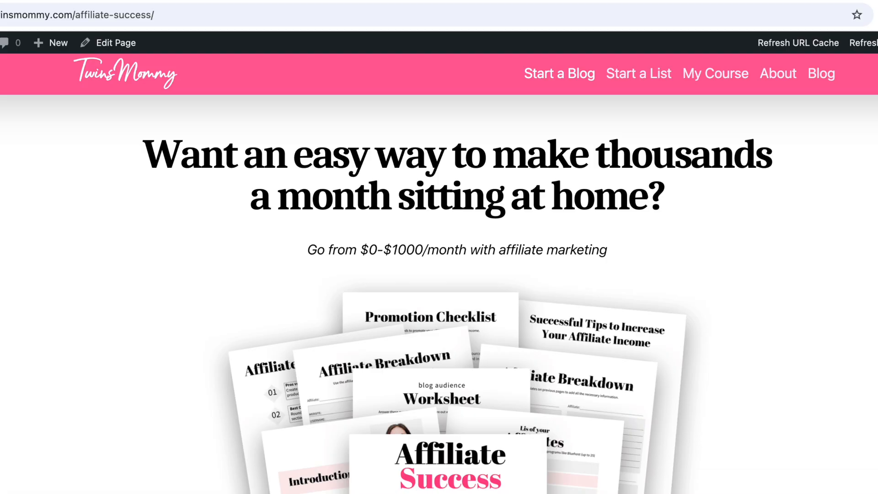
{"action": "scroll", "coordinate": [439, 273], "scroll_direction": "down", "scroll_amount": 3}
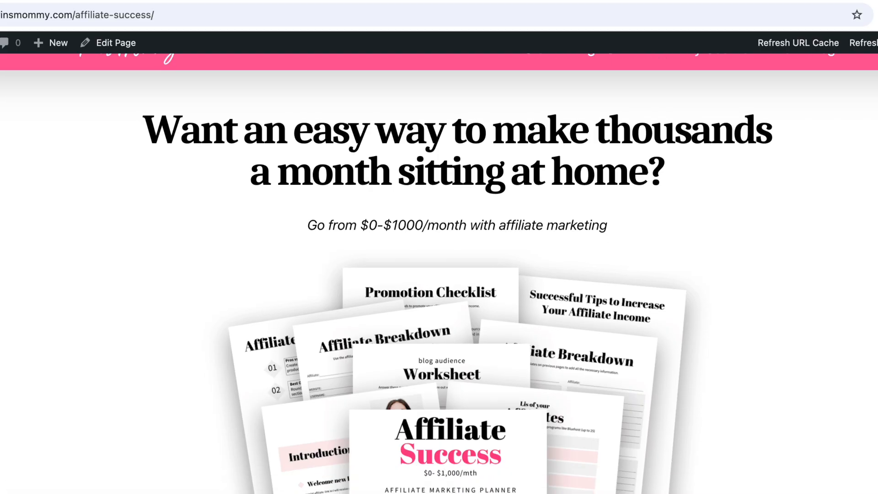
{"action": "scroll", "coordinate": [439, 274], "scroll_direction": "down", "scroll_amount": 1}
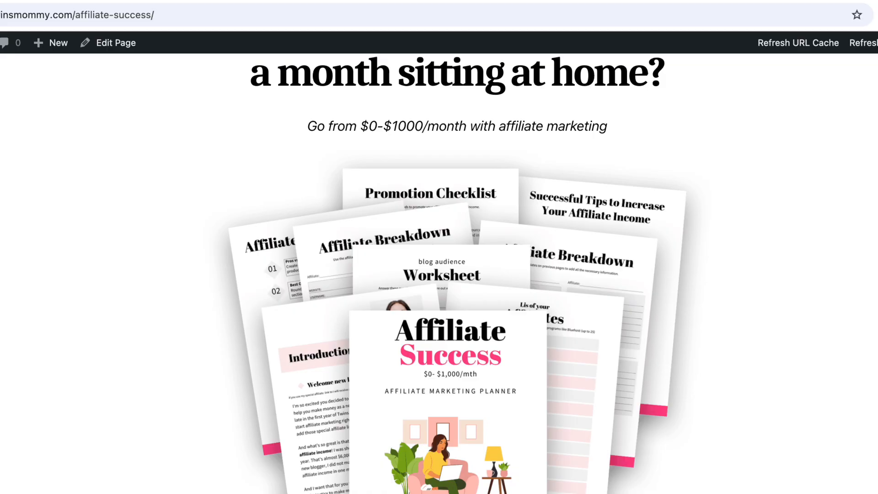
- Look through the Affiliate Success planner page, including its sign-up form, affiliate sale notifications and commission table, and return to the planner mockup
{"action": "scroll", "coordinate": [458, 274], "scroll_direction": "down", "scroll_amount": 10}
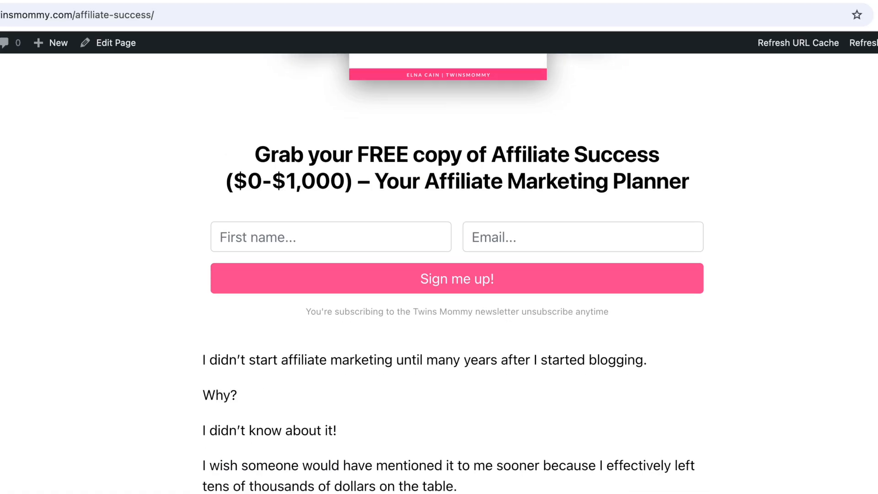
{"action": "scroll", "coordinate": [458, 274], "scroll_direction": "down", "scroll_amount": 7}
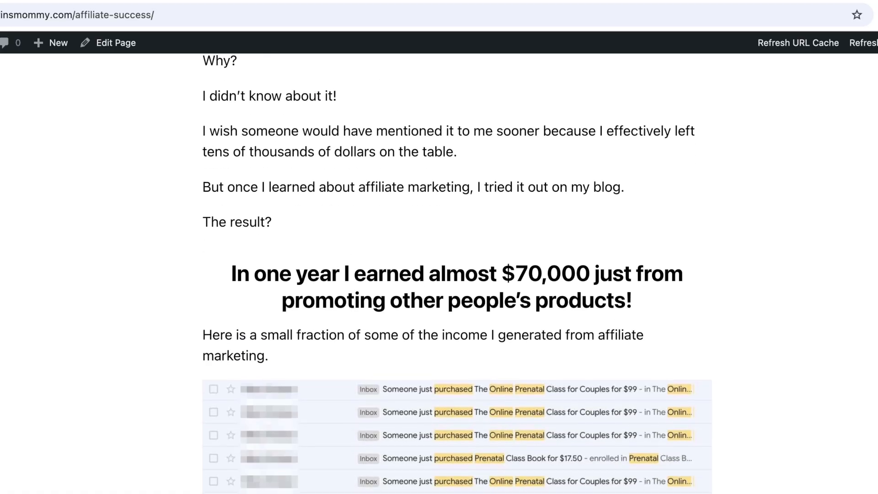
{"action": "scroll", "coordinate": [458, 274], "scroll_direction": "down", "scroll_amount": 2}
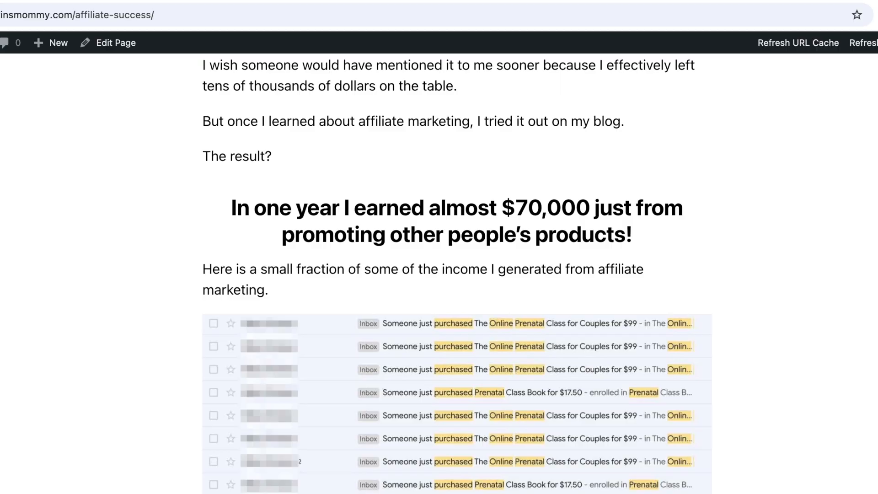
{"action": "scroll", "coordinate": [432, 348], "scroll_direction": "down", "scroll_amount": 5}
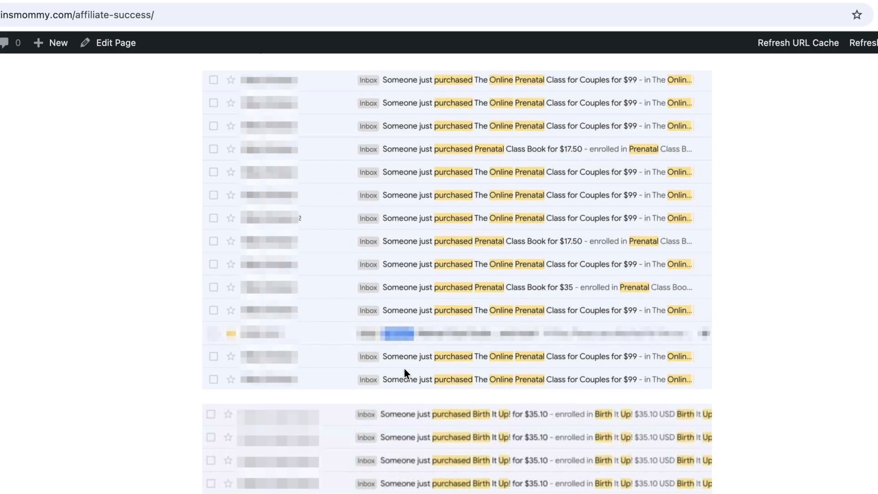
{"action": "scroll", "coordinate": [457, 274], "scroll_direction": "down", "scroll_amount": 8}
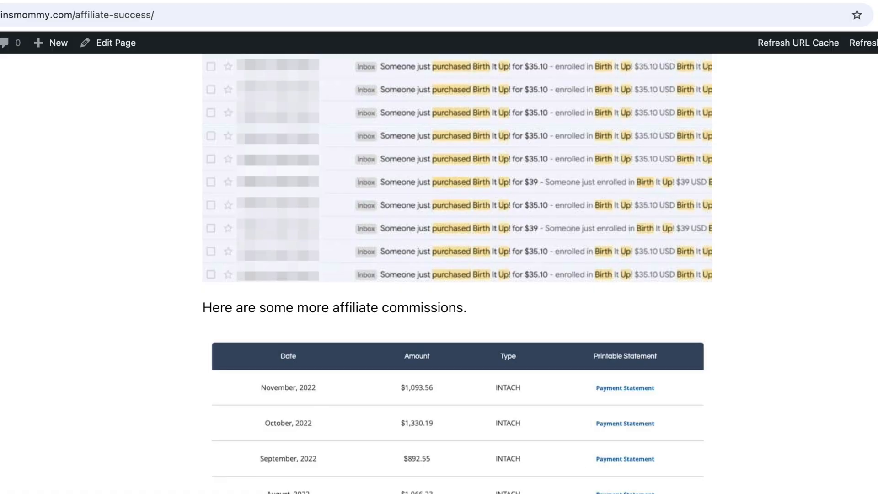
{"action": "scroll", "coordinate": [440, 274], "scroll_direction": "down", "scroll_amount": 3}
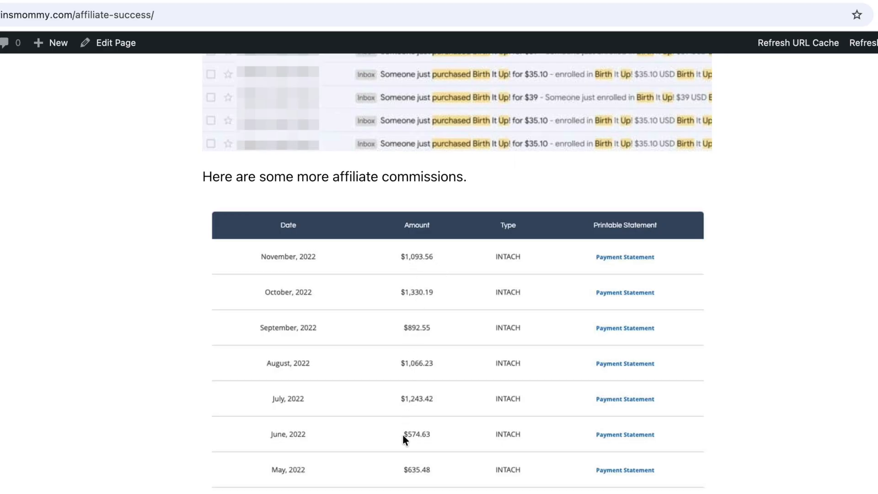
{"action": "scroll", "coordinate": [42, 487], "scroll_direction": "down", "scroll_amount": 5}
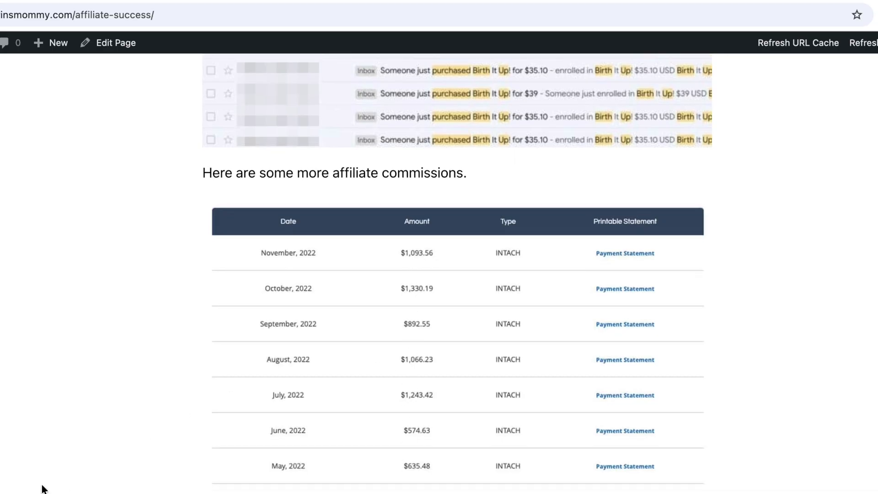
{"action": "scroll", "coordinate": [43, 487], "scroll_direction": "up", "scroll_amount": 20}
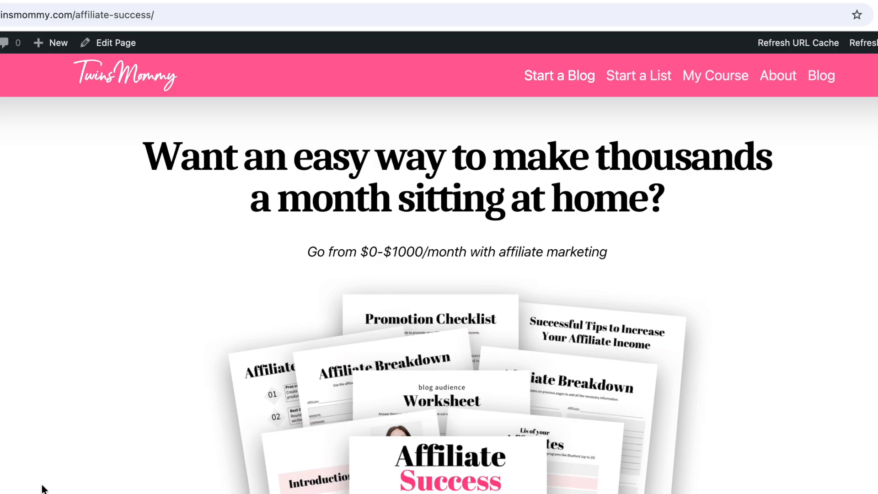
{"action": "scroll", "coordinate": [43, 488], "scroll_direction": "down", "scroll_amount": 4}
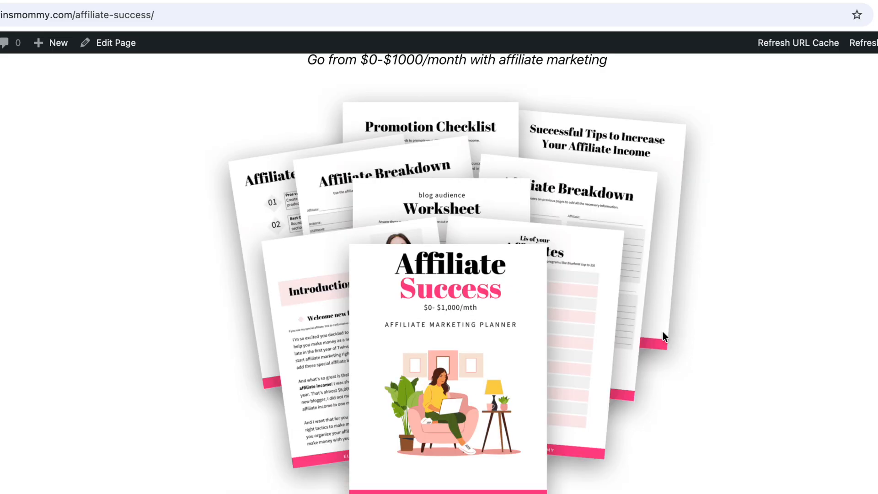